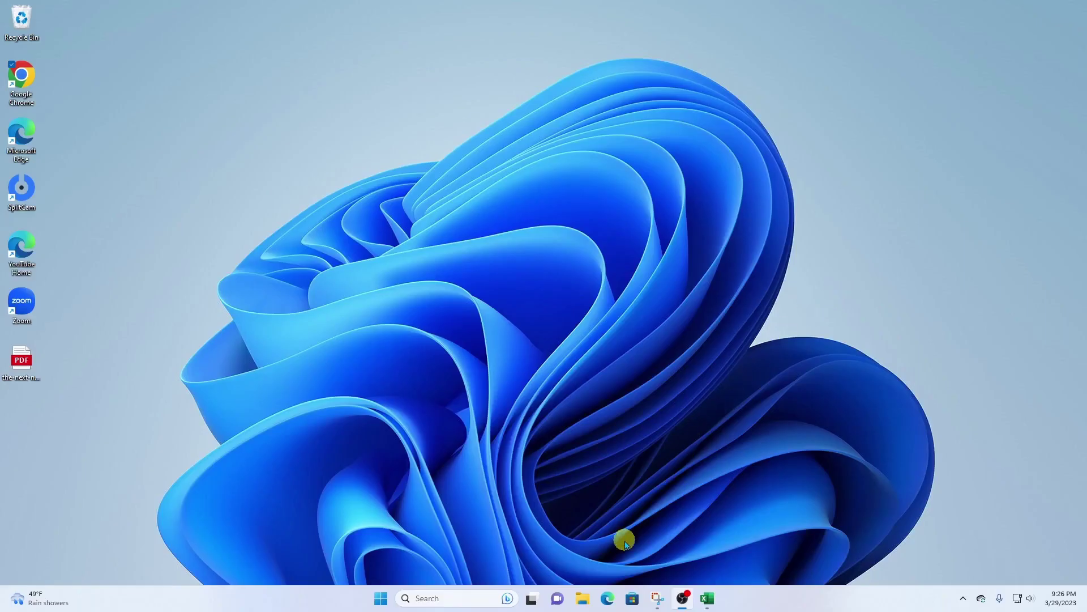
- Load padlet.com in a new Microsoft Edge window
left_click(608, 596)
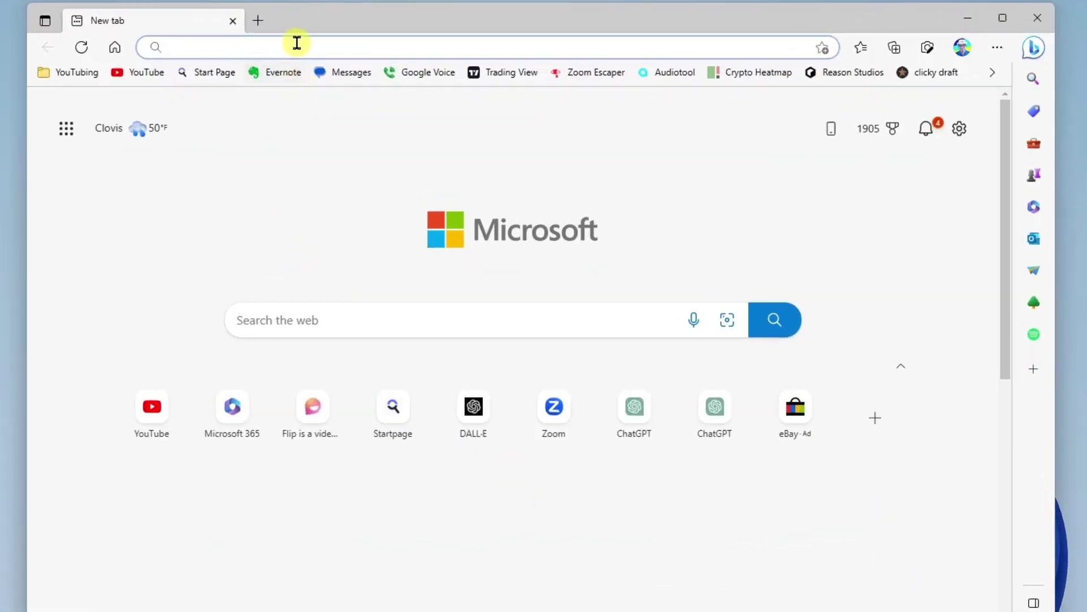
left_click(340, 67)
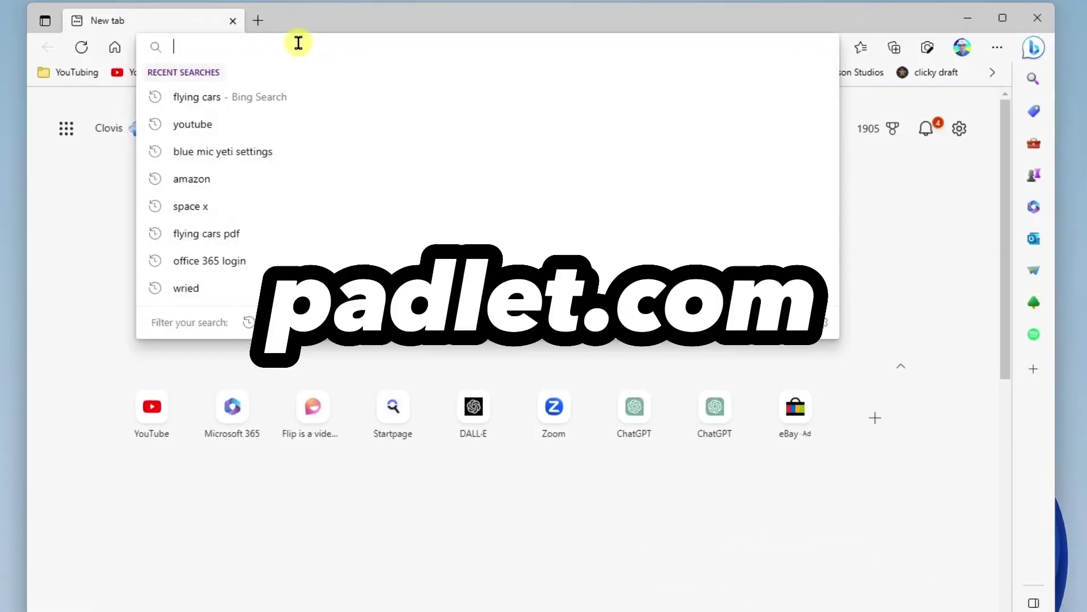
type("padlet.com")
key("Return")
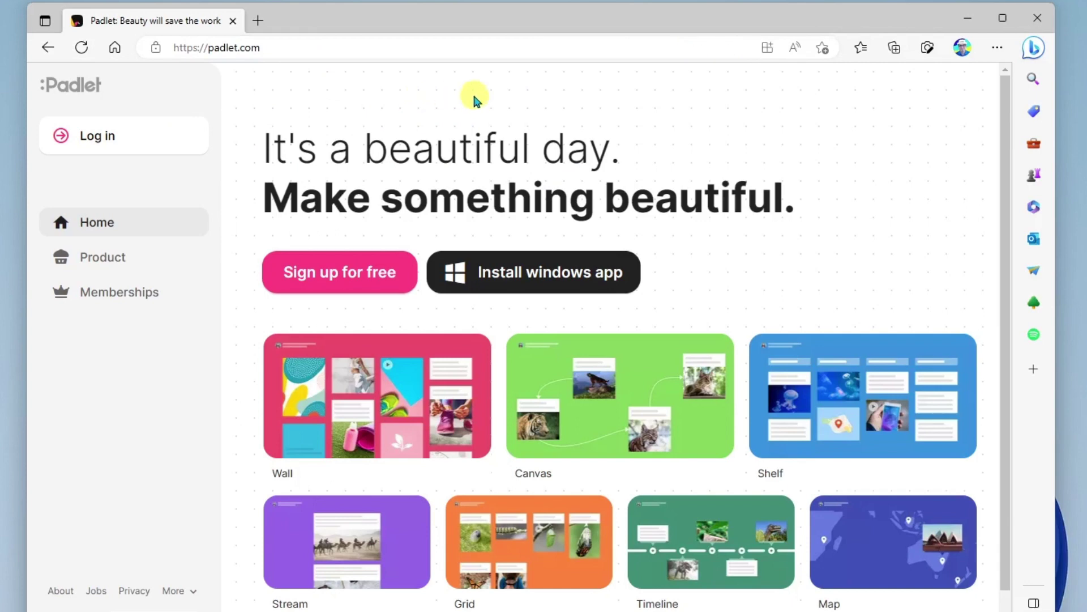
- Log in to Padlet with a Microsoft account, going back once to the login page
left_click(99, 141)
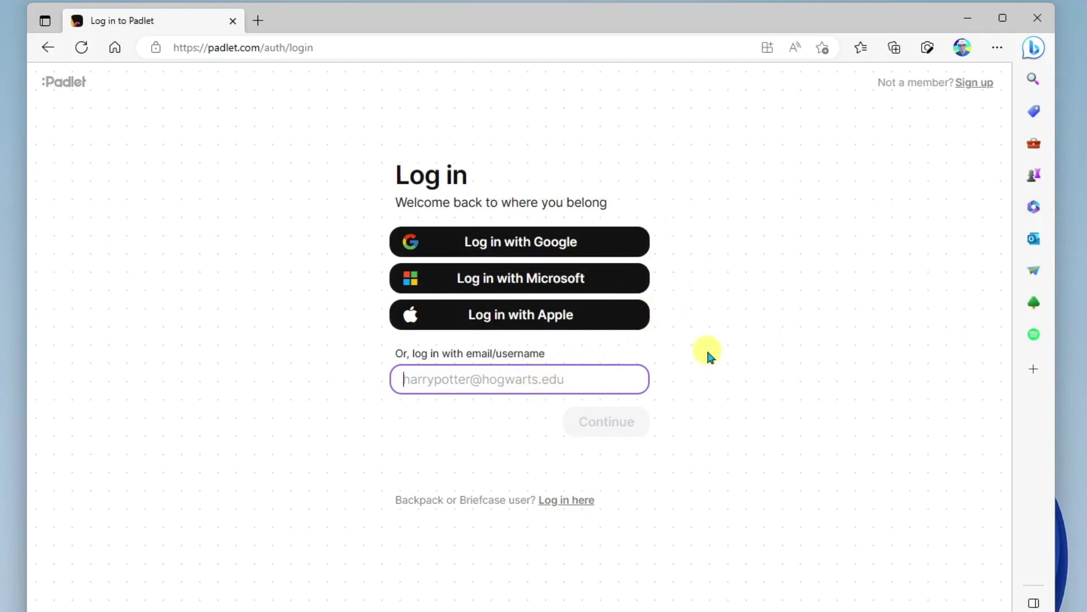
left_click(975, 83)
key("alt+Left")
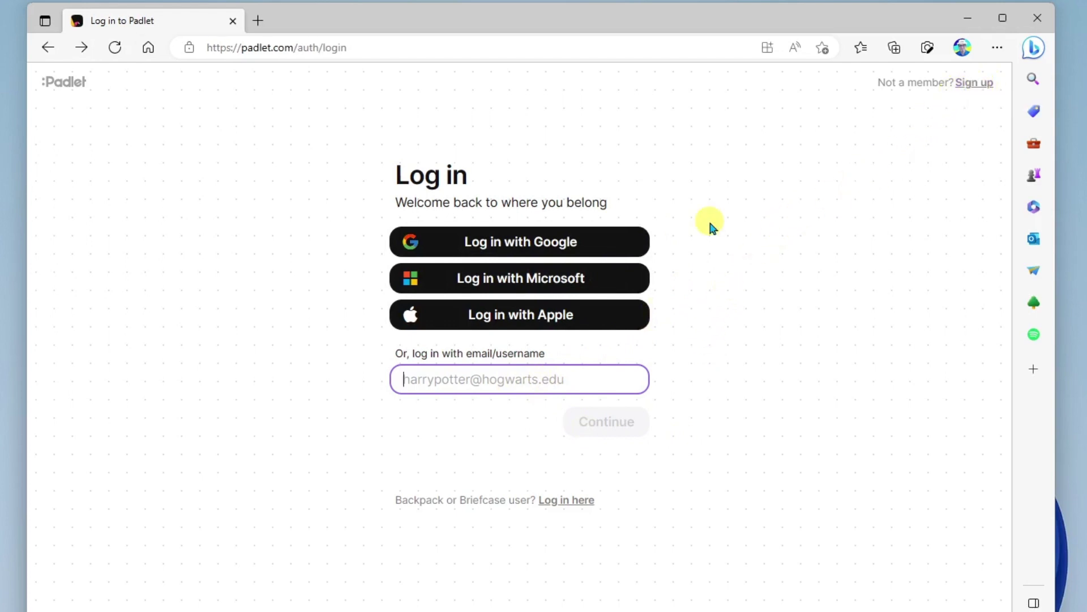
left_click(614, 277)
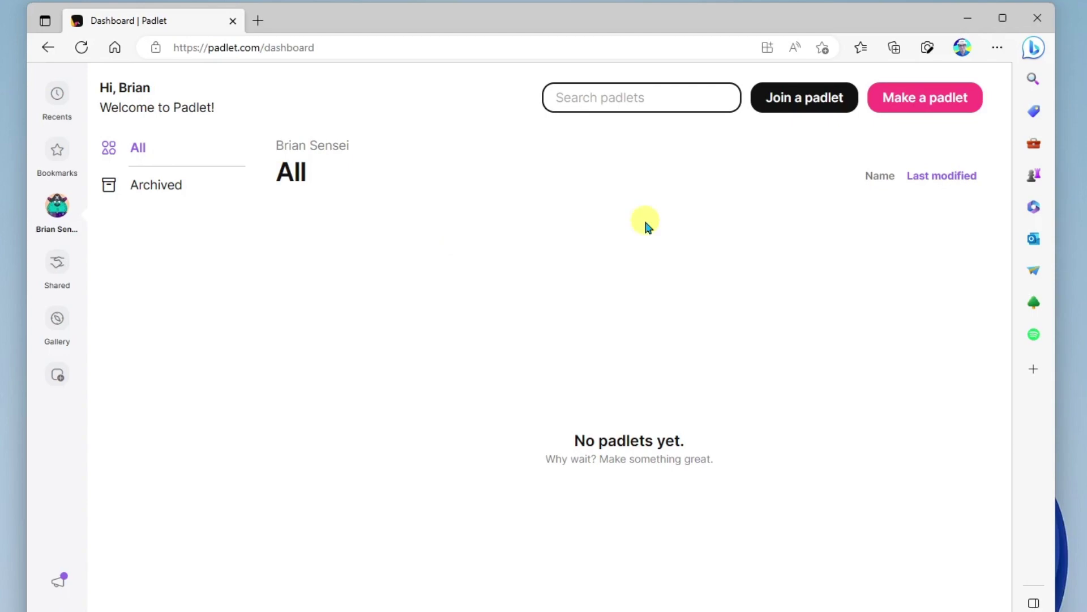
- Browse the format previews and create a Wall padlet titled 'My harmonious padlet'
left_click(898, 100)
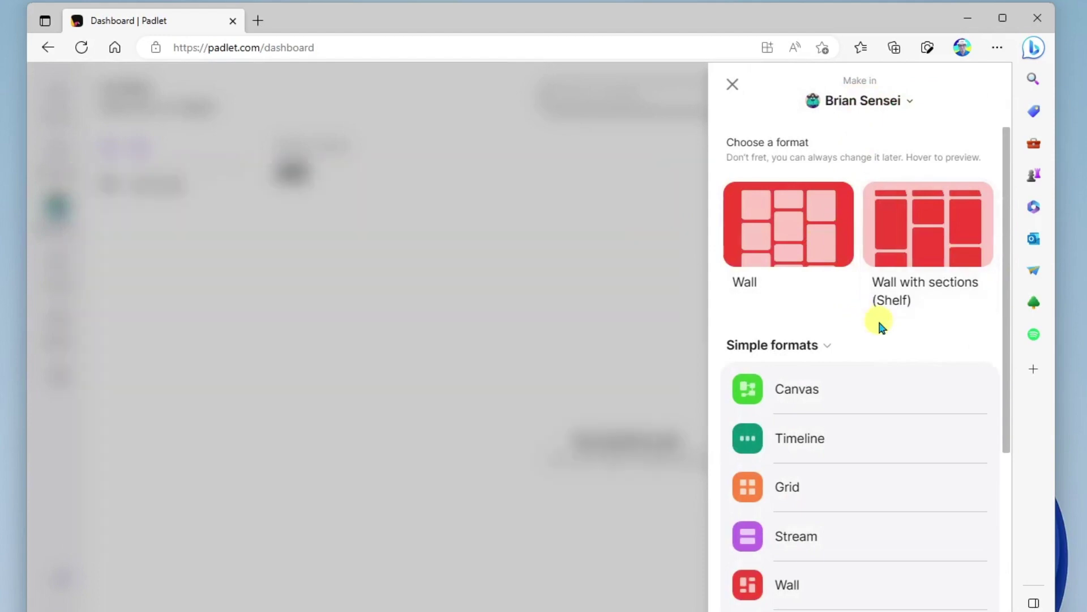
mouse_move(878, 388)
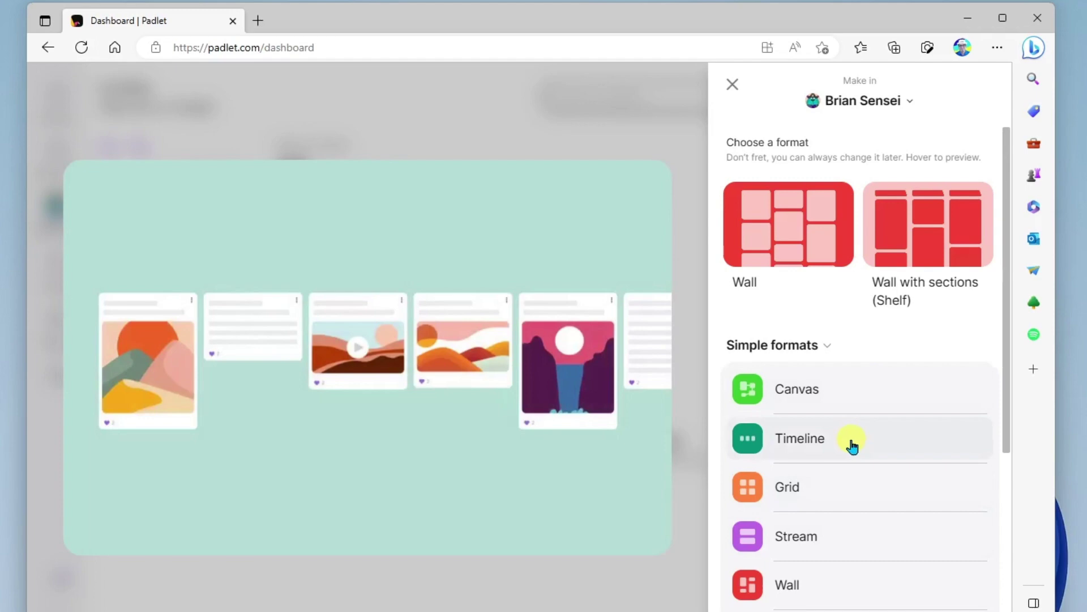
mouse_move(844, 487)
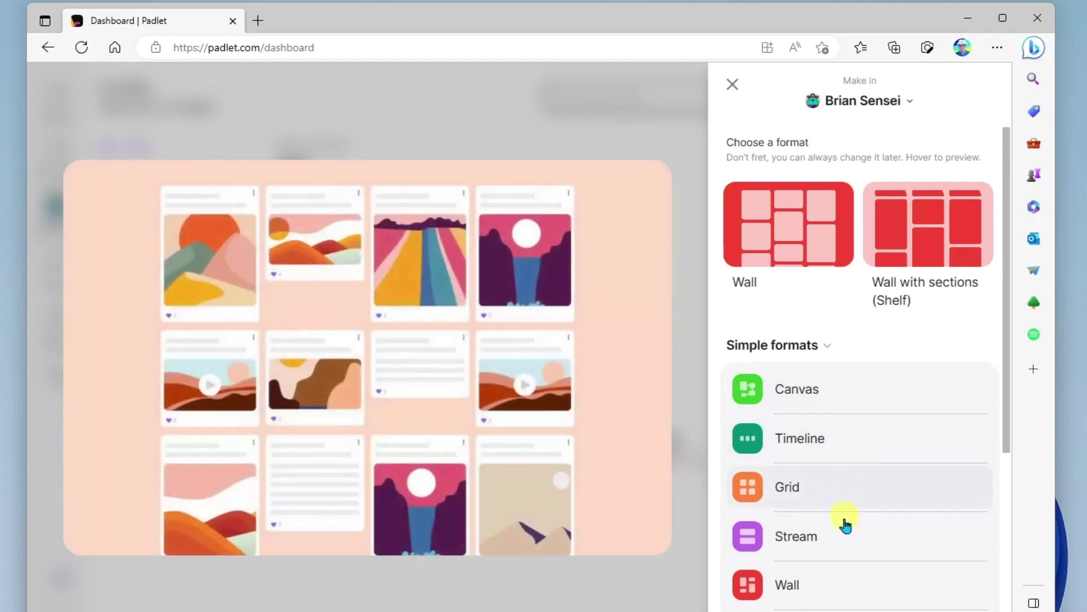
mouse_move(844, 587)
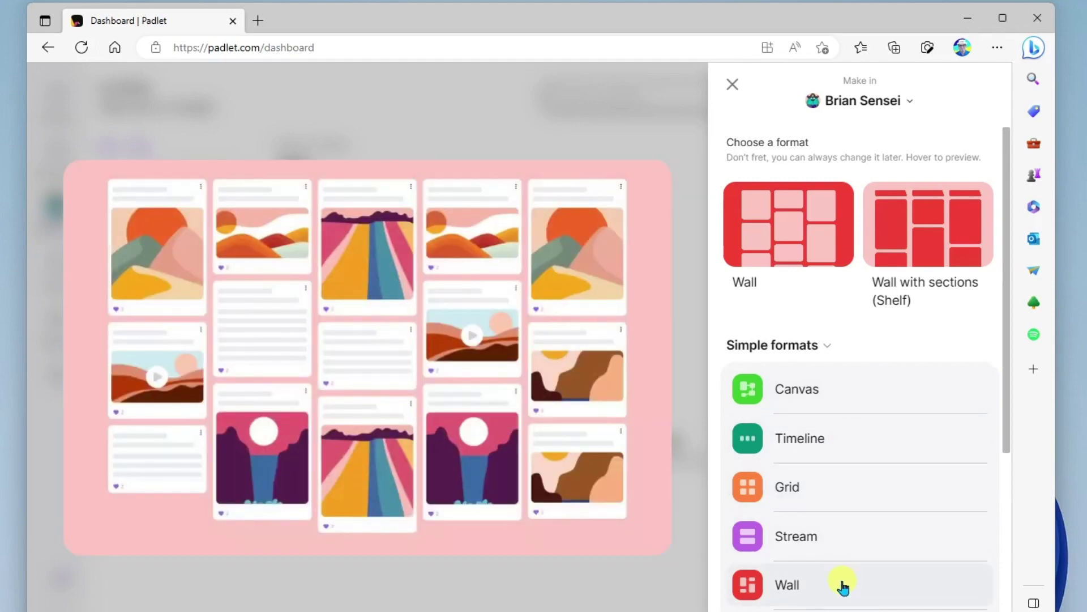
scroll(841, 586, "down", 2)
scroll(840, 585, "up", 2)
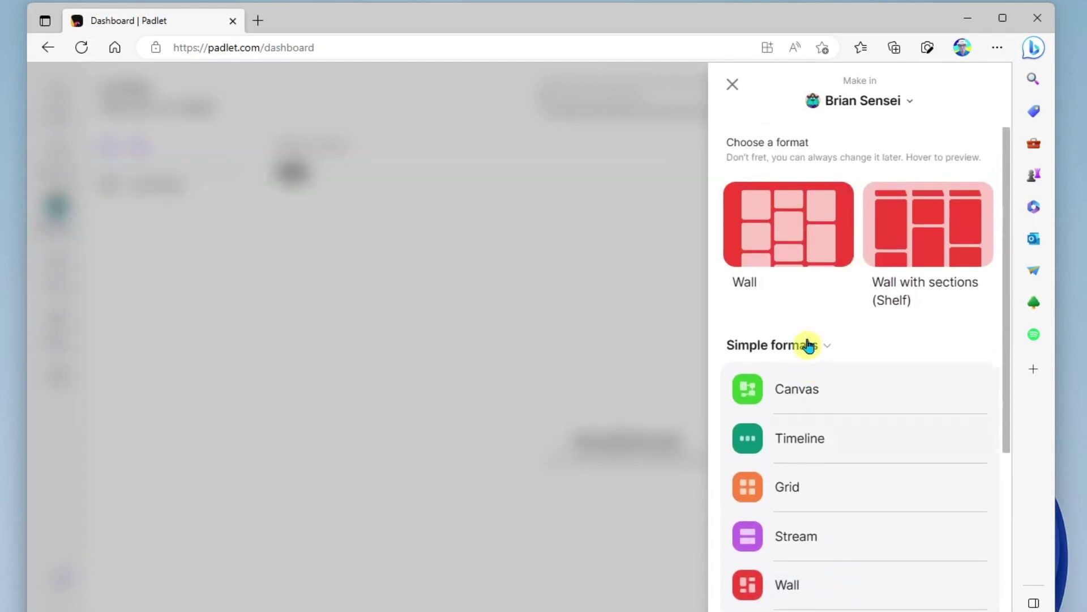
mouse_move(817, 293)
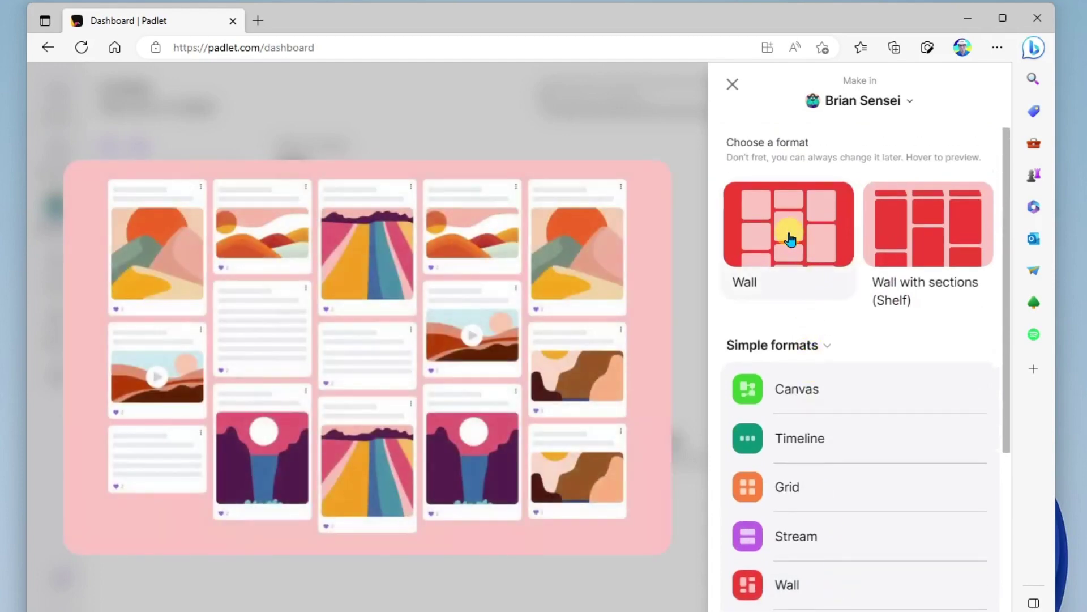
left_click(791, 238)
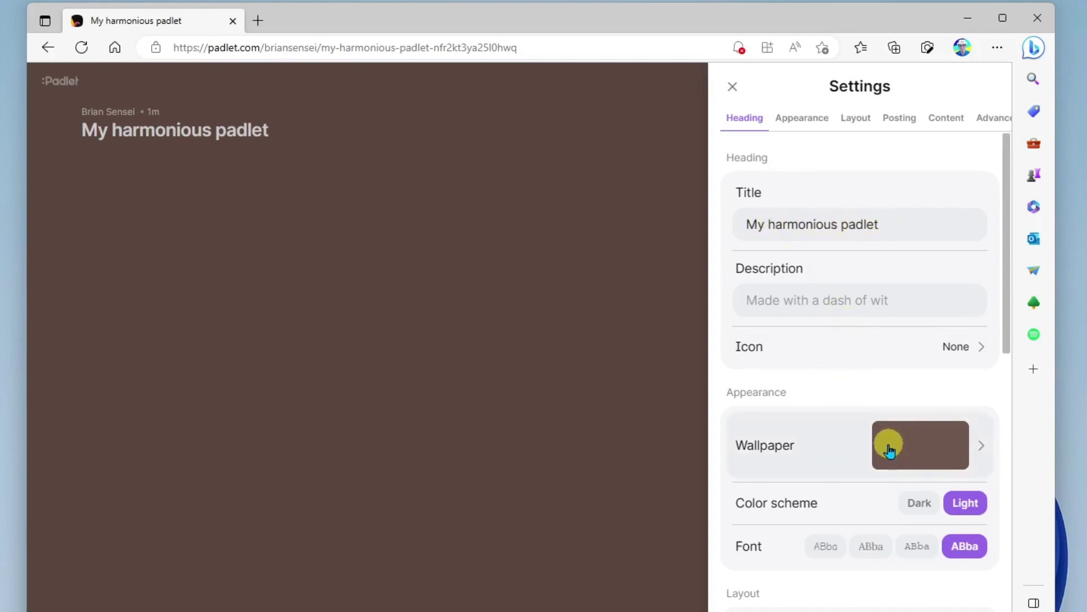
- Save a solid light-pink wallpaper for the board and close the Settings panel
scroll(813, 457, "down", 5)
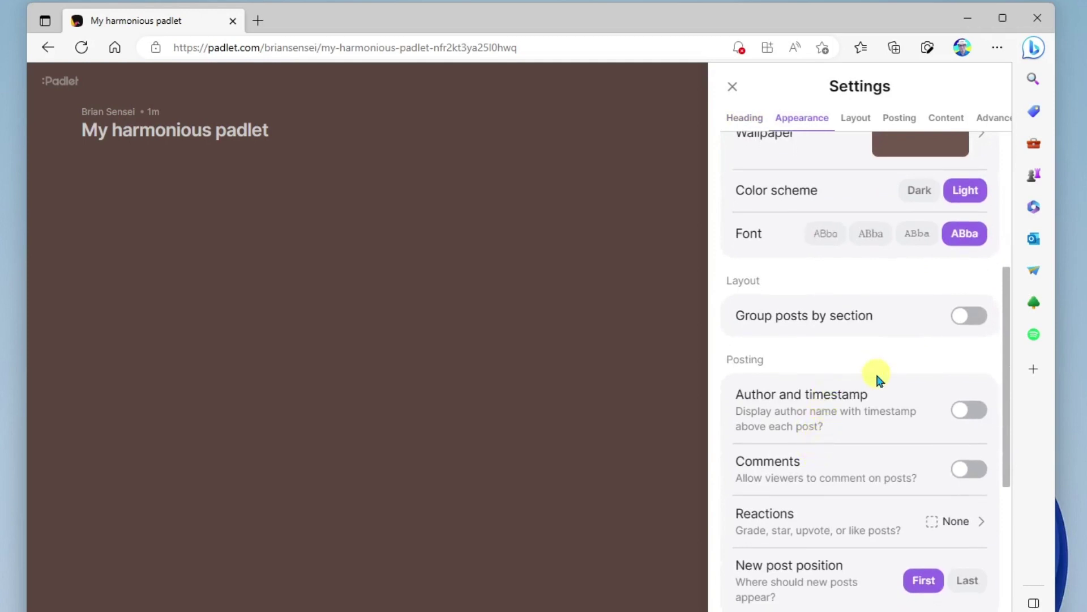
scroll(876, 372, "down", 1)
scroll(876, 372, "down", 1)
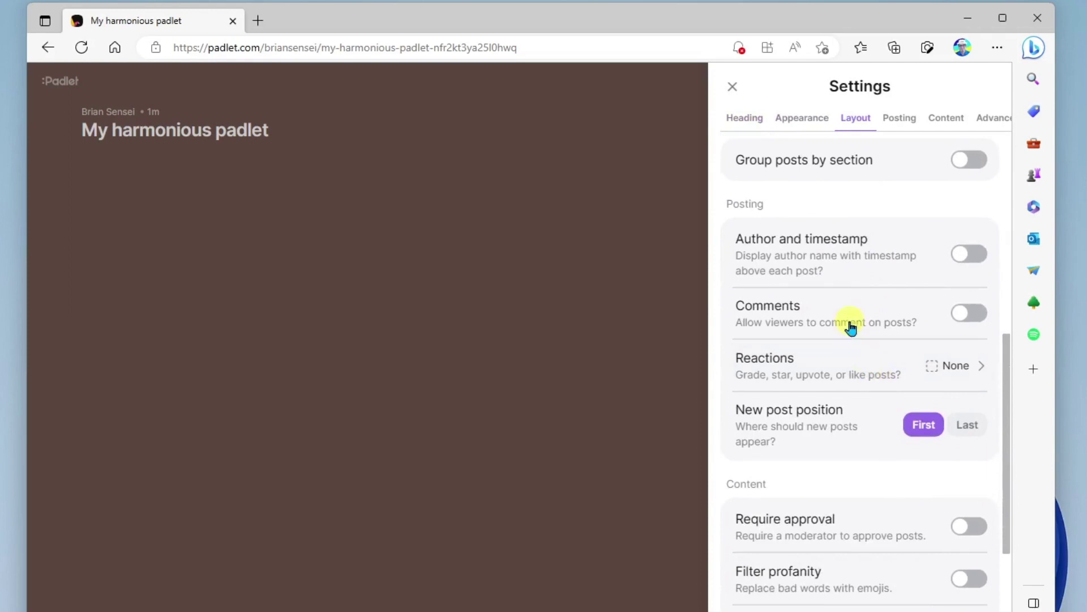
scroll(851, 327, "down", 2)
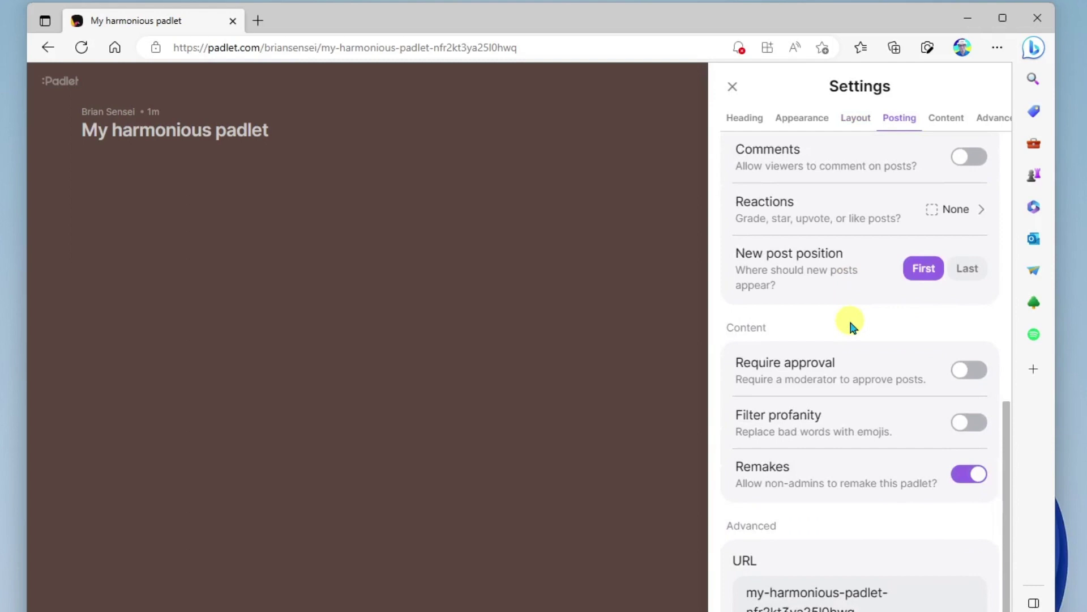
scroll(848, 318, "down", 1)
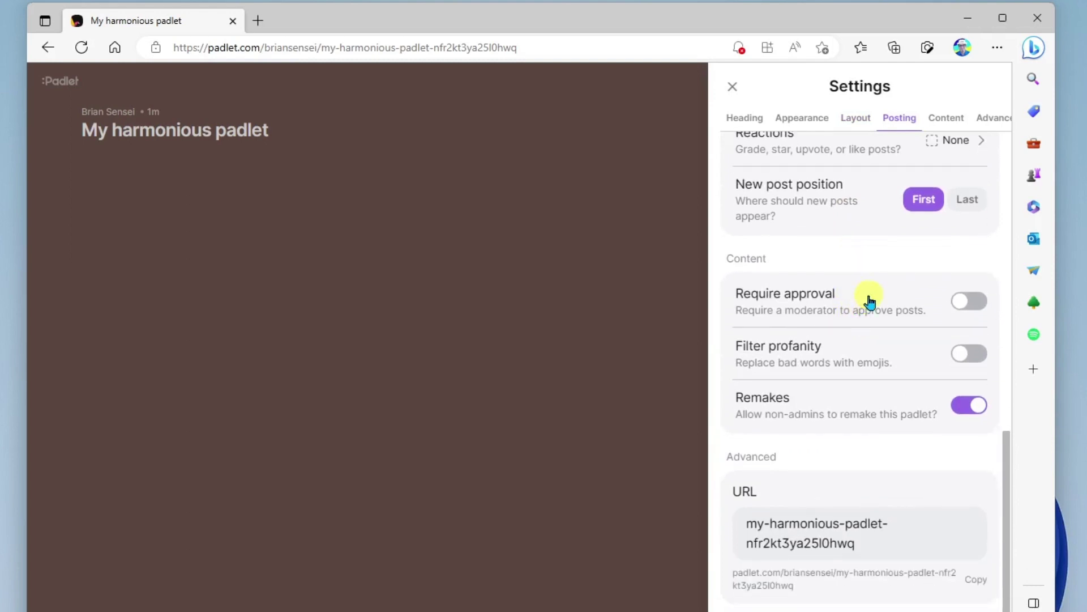
scroll(858, 368, "up", 10)
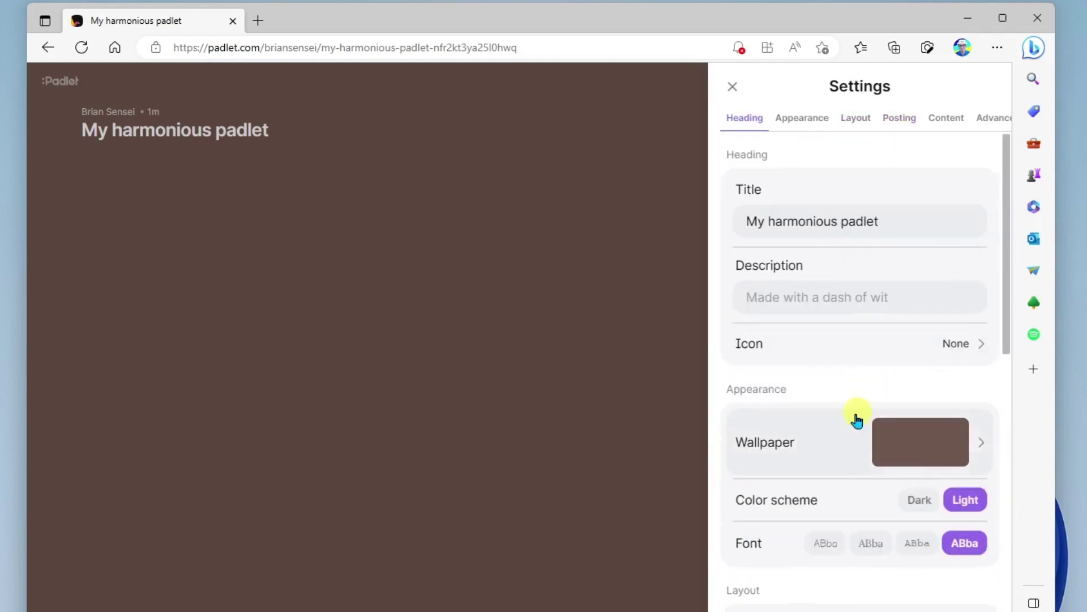
left_click(917, 444)
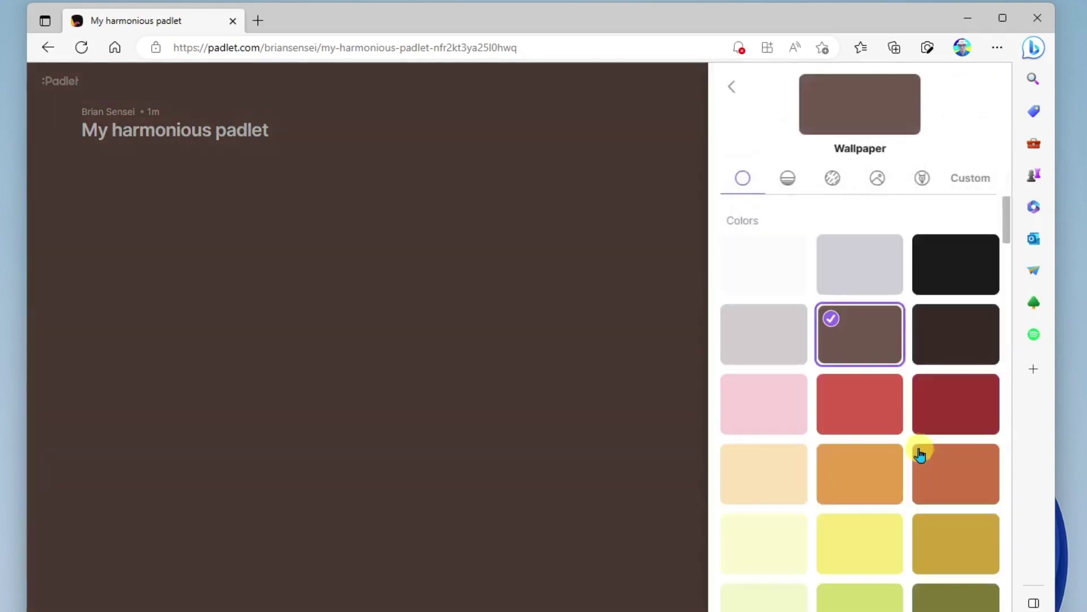
left_click(796, 420)
left_click(978, 86)
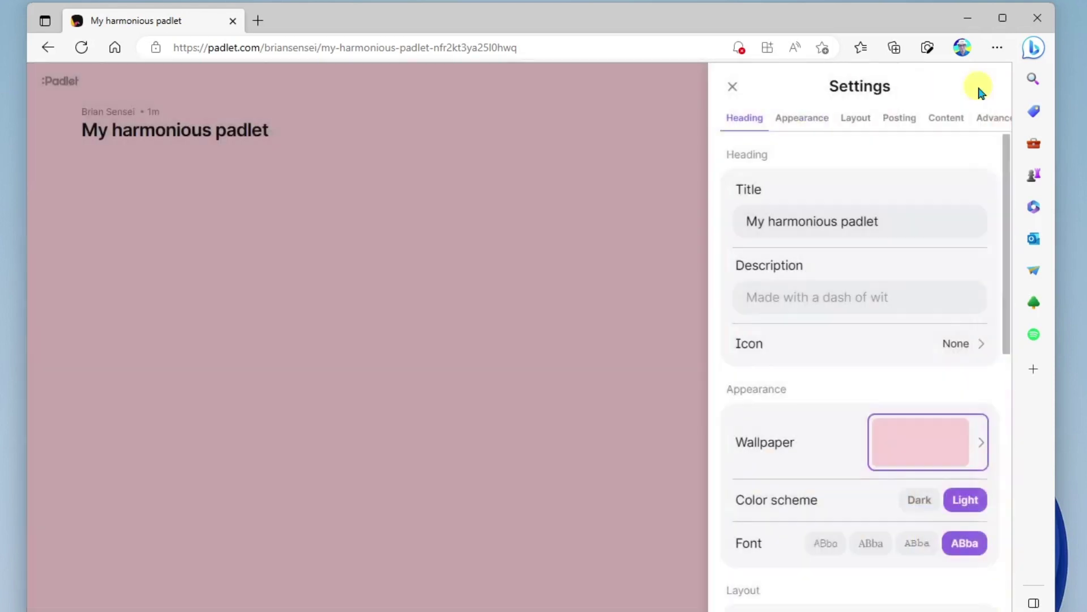
left_click(732, 87)
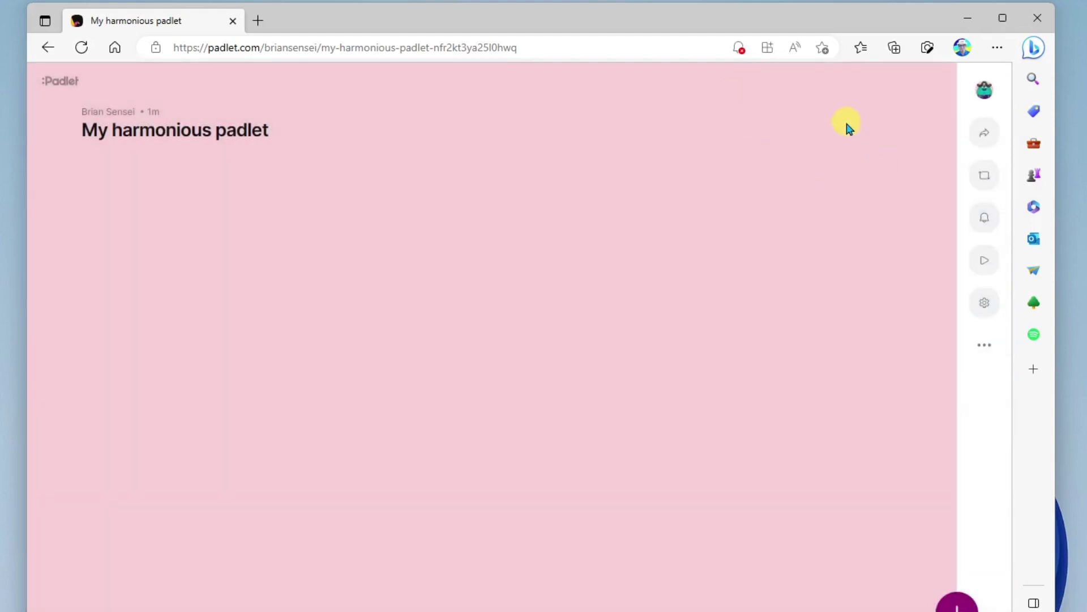
- Copy the padlet's link to the clipboard from Share and close the share options
left_click(991, 136)
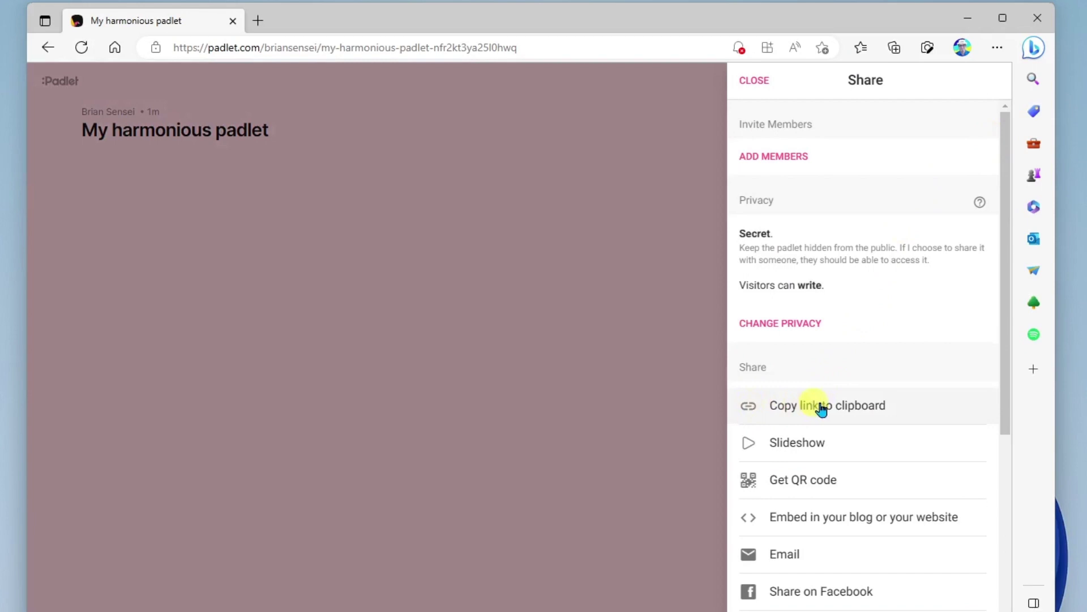
left_click(860, 413)
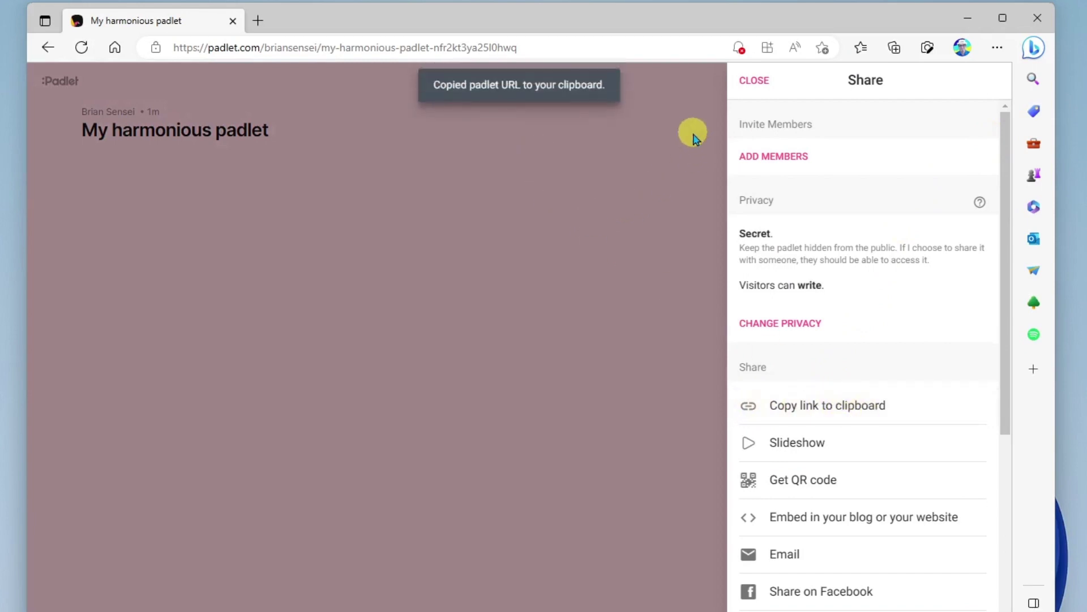
left_click(751, 91)
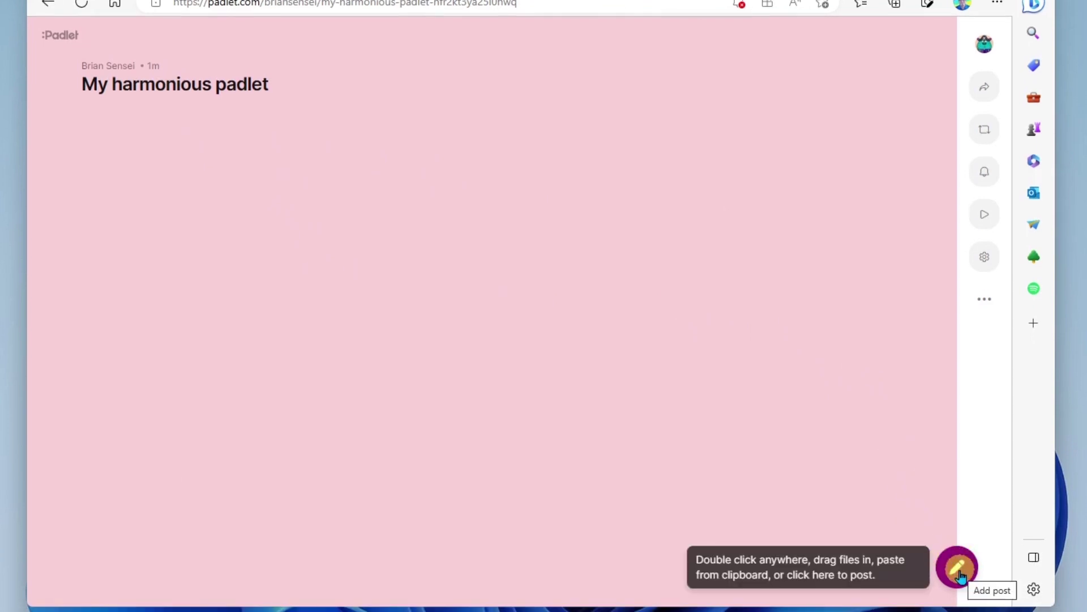
- Start a new post and open its full attachment chooser, allowing clipboard access
left_click(958, 566)
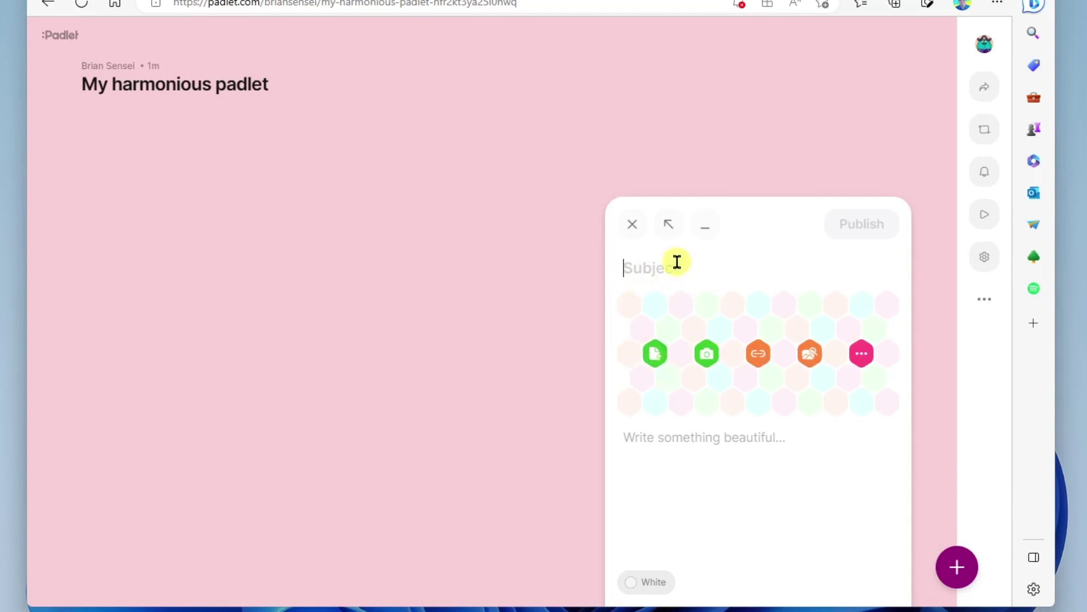
left_click(674, 435)
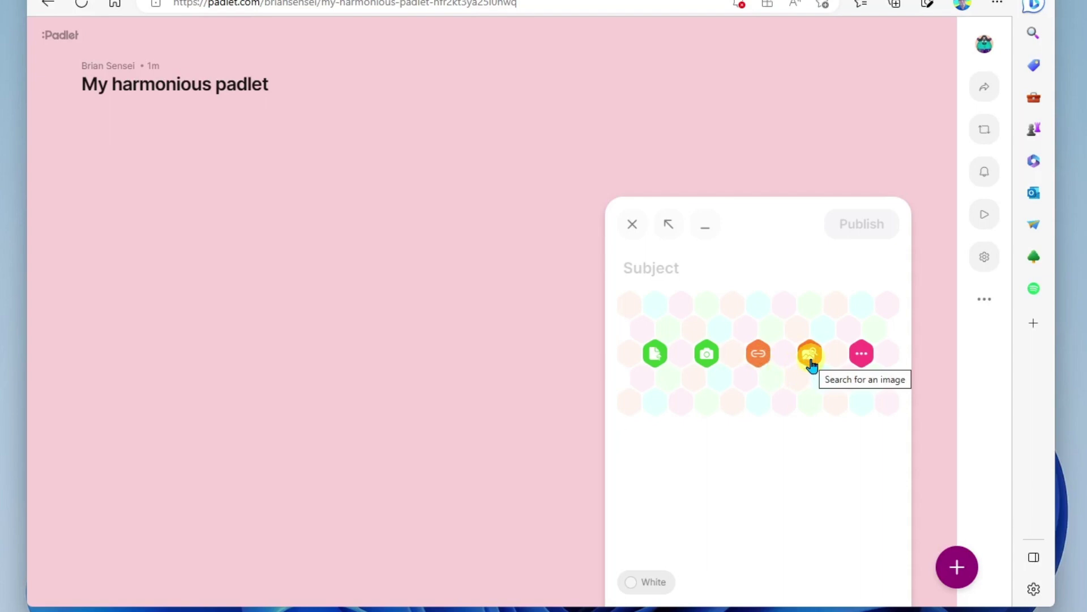
left_click(862, 363)
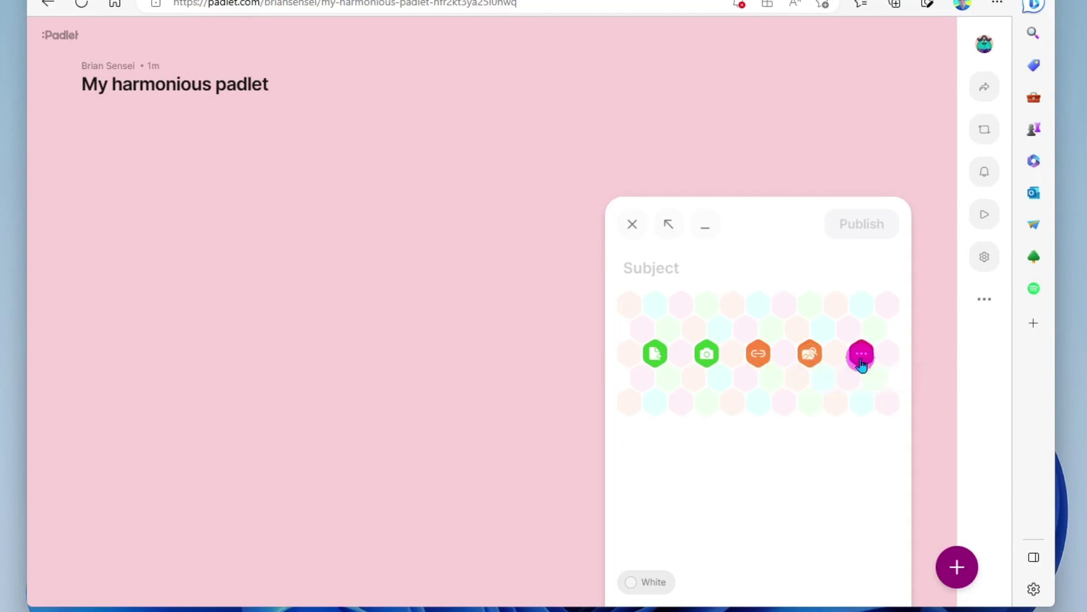
left_click(229, 98)
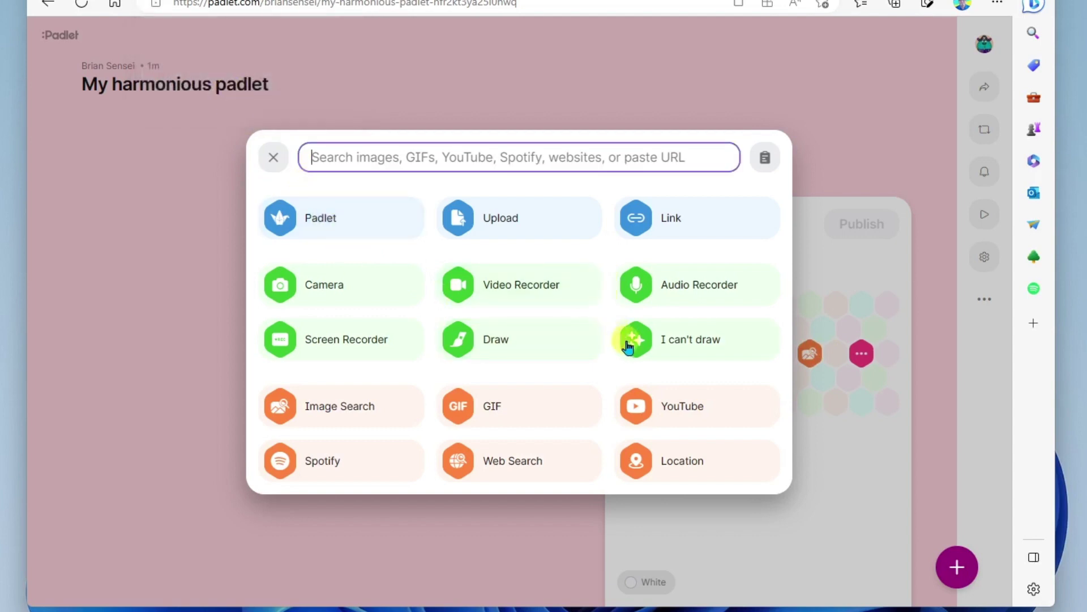
- Choose the 'I can't draw' AI image generator for the post's attachment
left_click(724, 344)
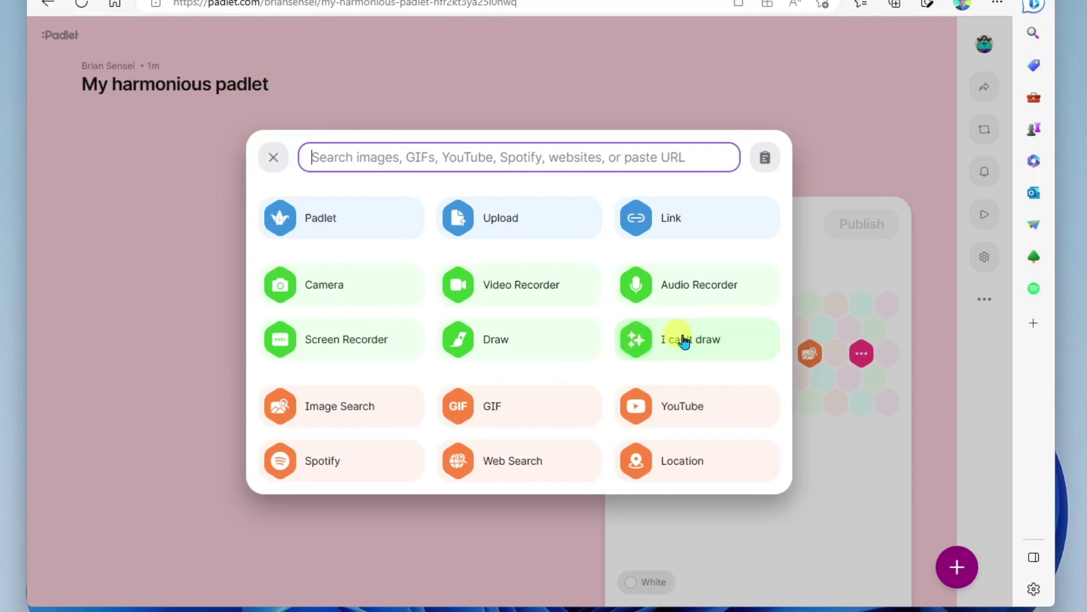
left_click(739, 341)
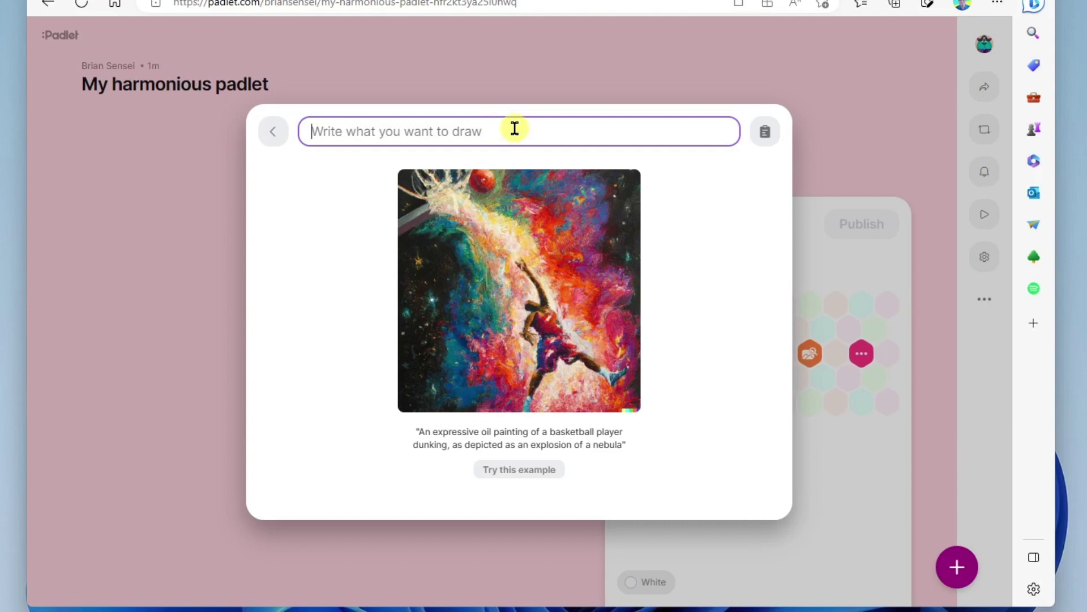
- Generate images for 'a painting of giraffe parachuting' and attach the bottom-middle one
type("a painting")
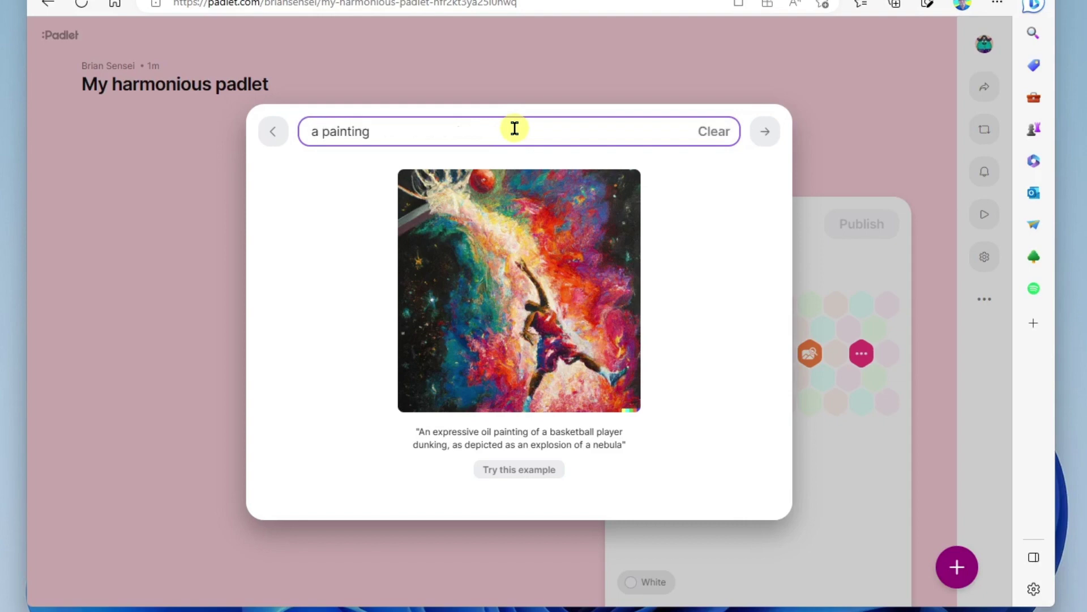
type(" of giraffe parachuting")
key("Return")
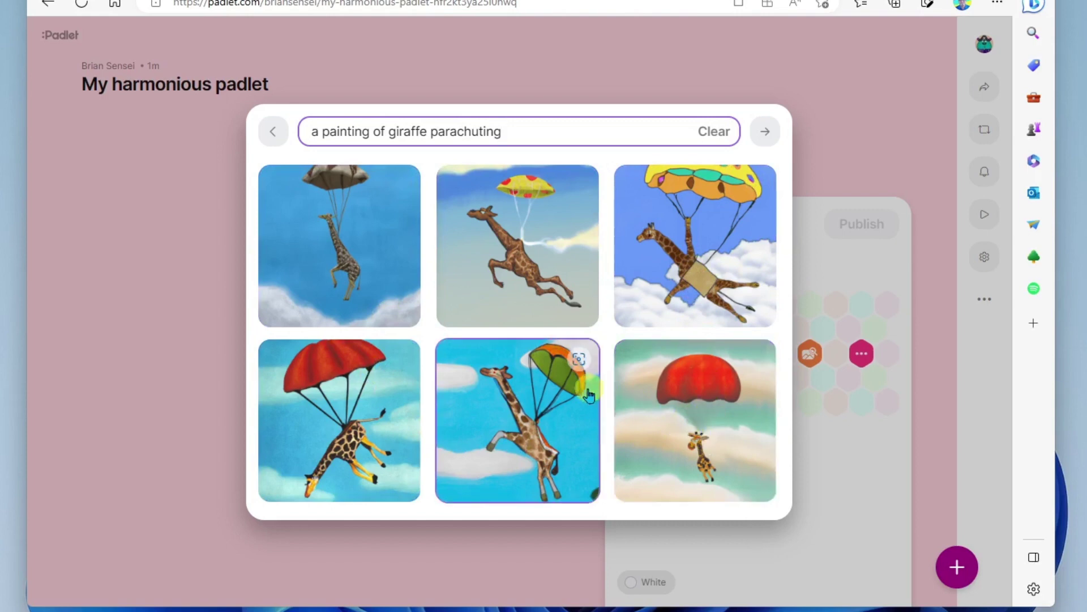
left_click(525, 408)
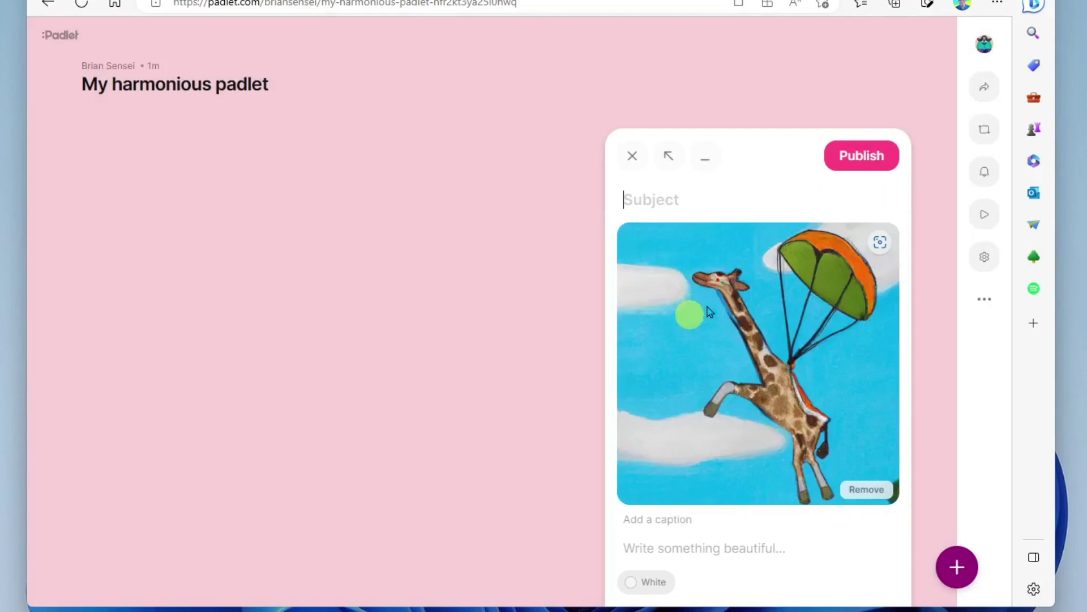
- Publish the giraffe-parachuting post as the wall's first post
left_click(862, 155)
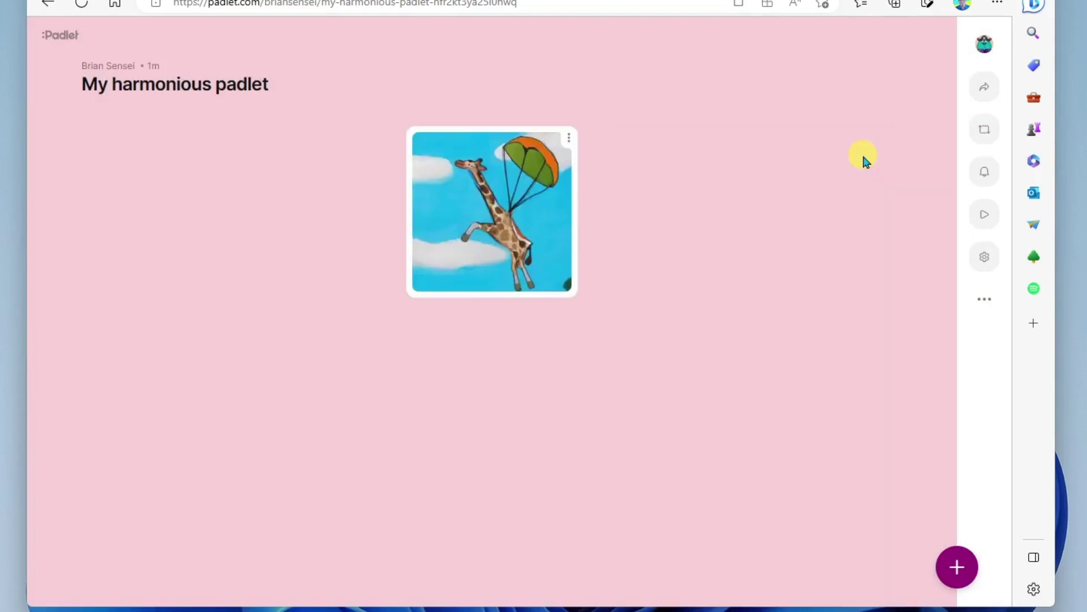